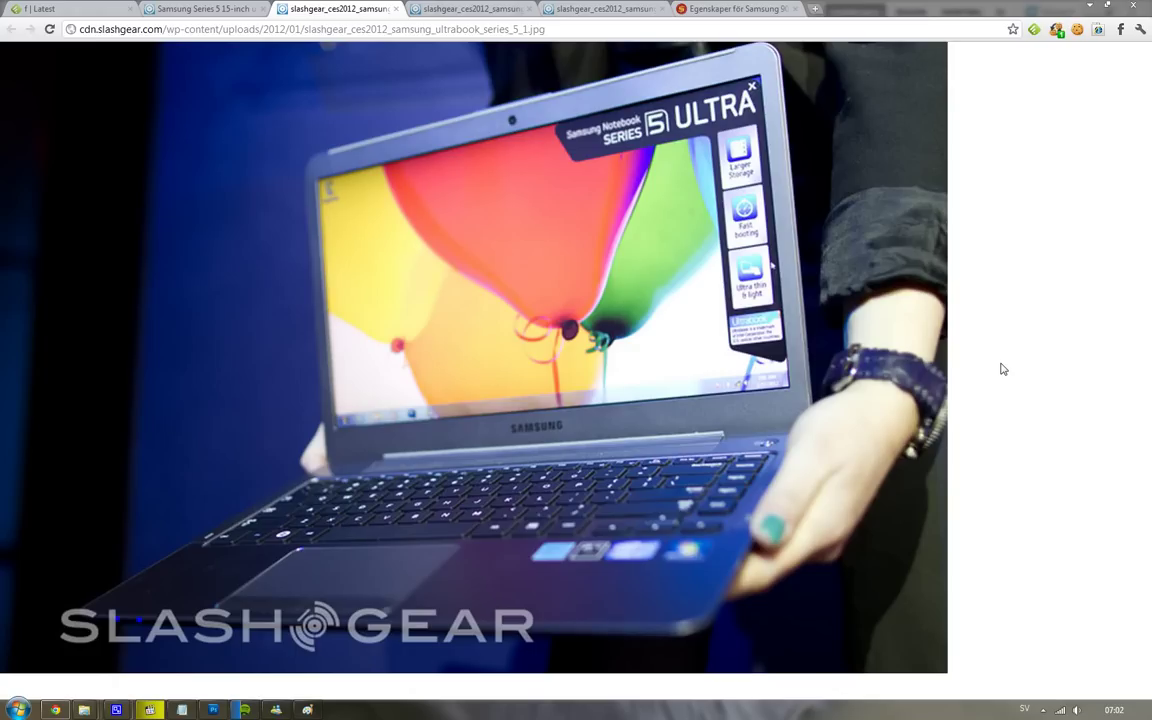
Cycle through the Prisjakt gallery's front, rear, closed-lid and side photos, then show SlashGear's Series 5 Ultra photo.
click(722, 8)
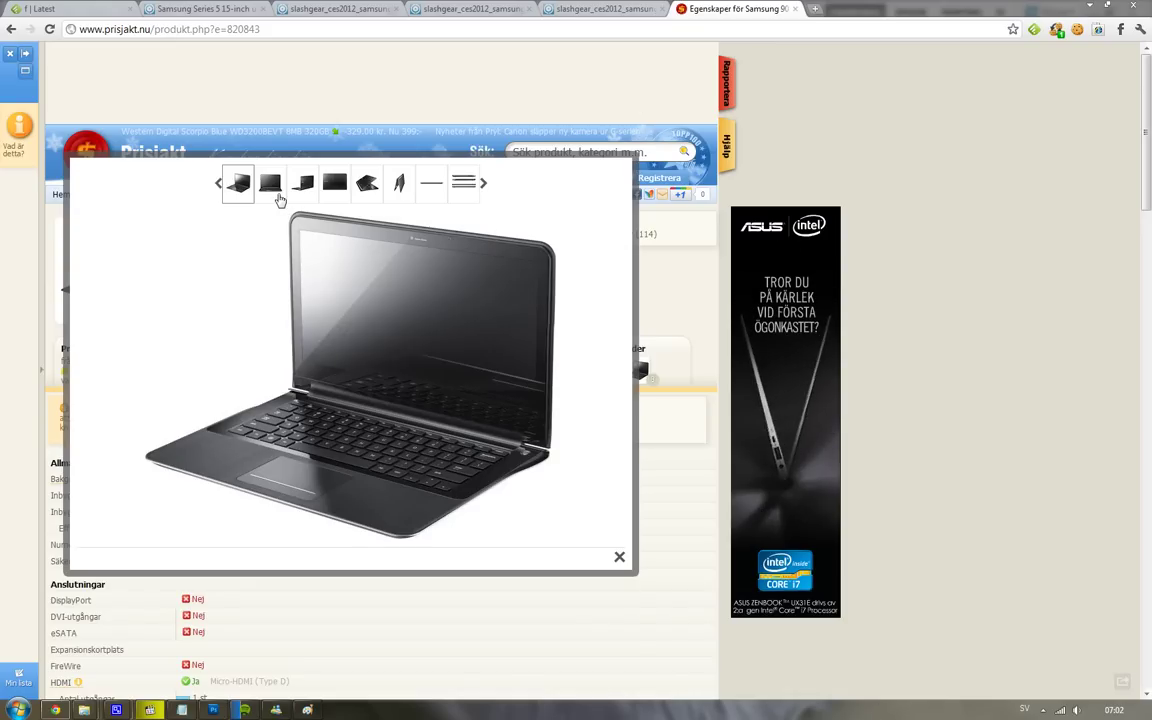
click(270, 183)
click(303, 183)
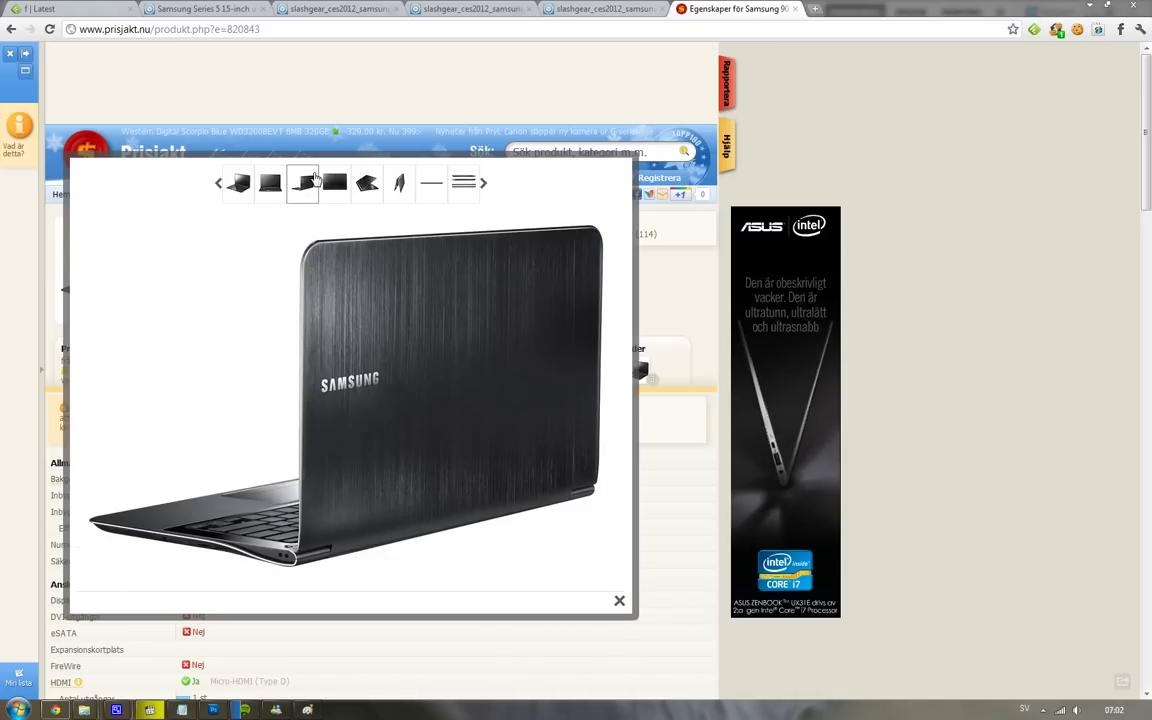
click(336, 183)
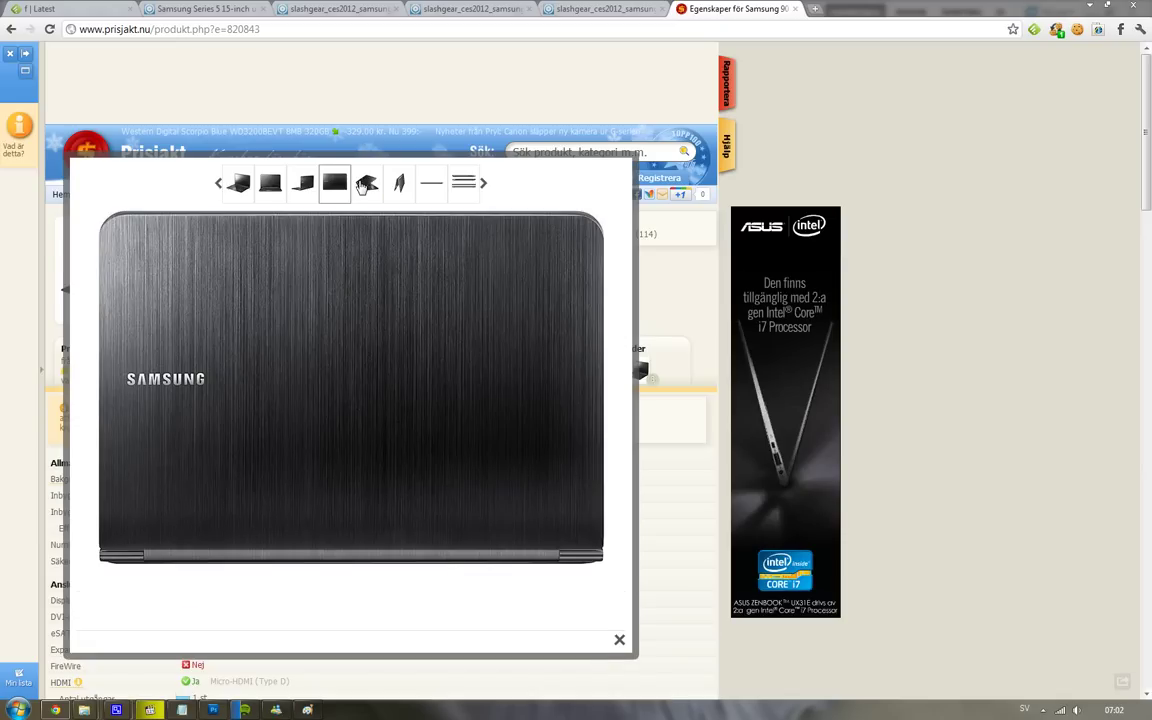
click(367, 183)
click(399, 183)
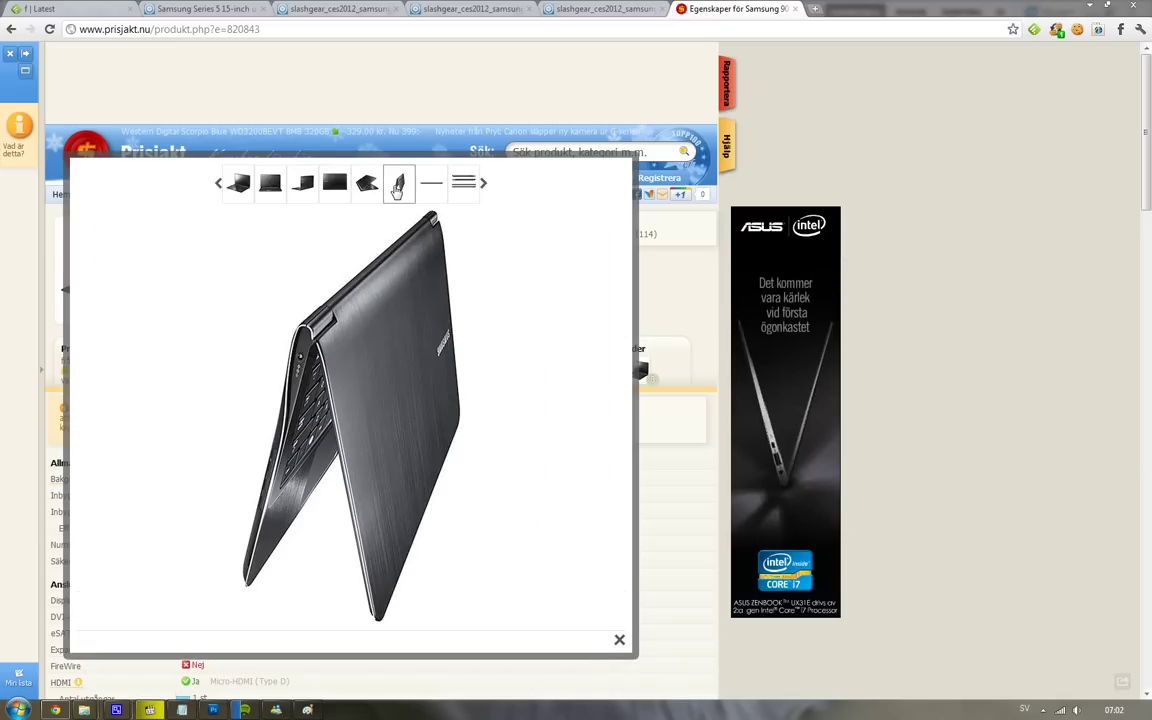
click(431, 185)
click(463, 183)
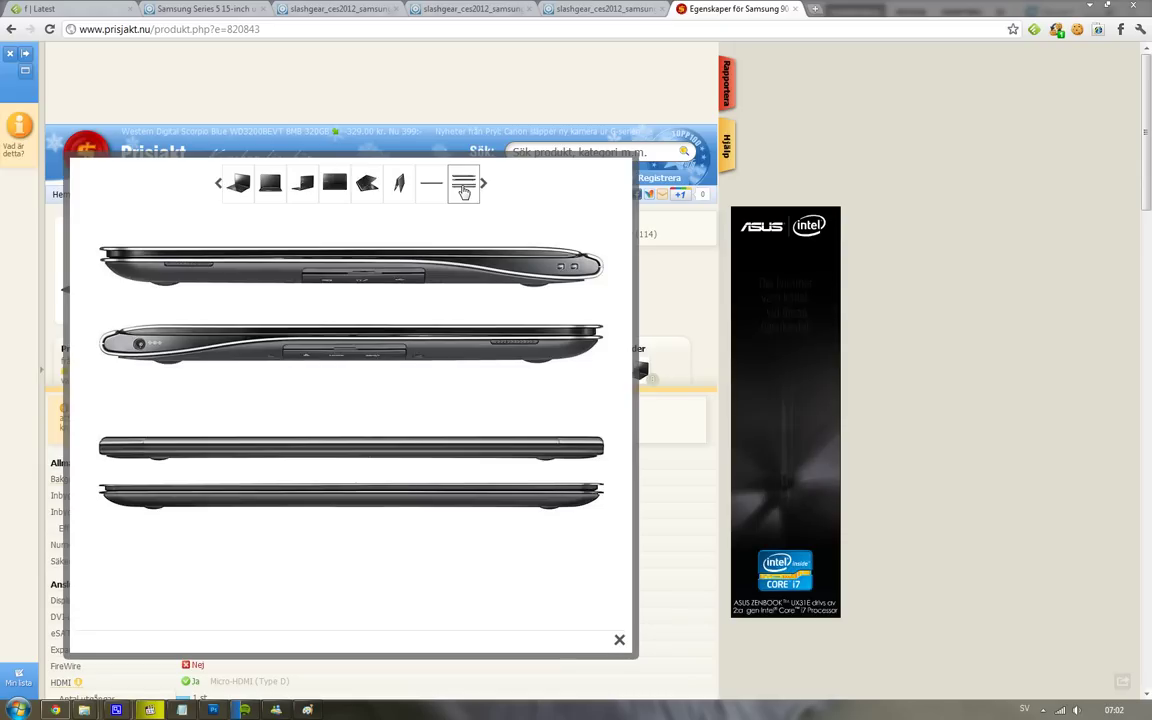
click(218, 183)
click(340, 9)
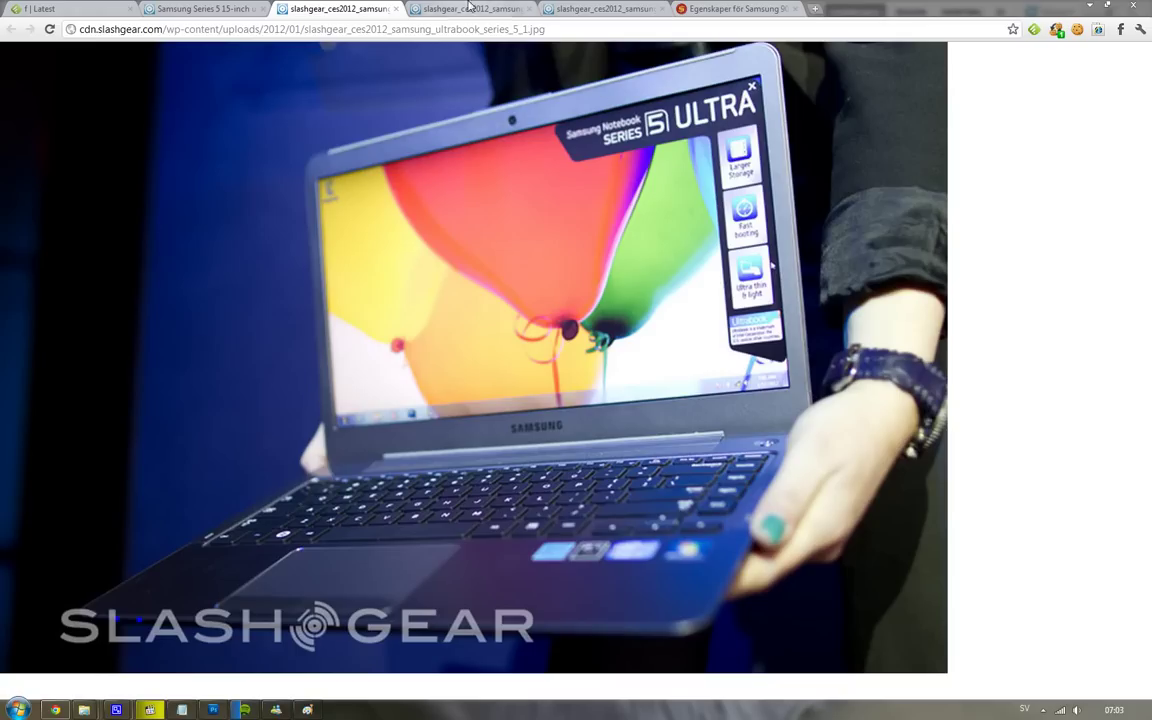
Switch to the series_5_2.jpg tab showing the Series 5 Ultra's side ports.
key(ctrl+Tab)
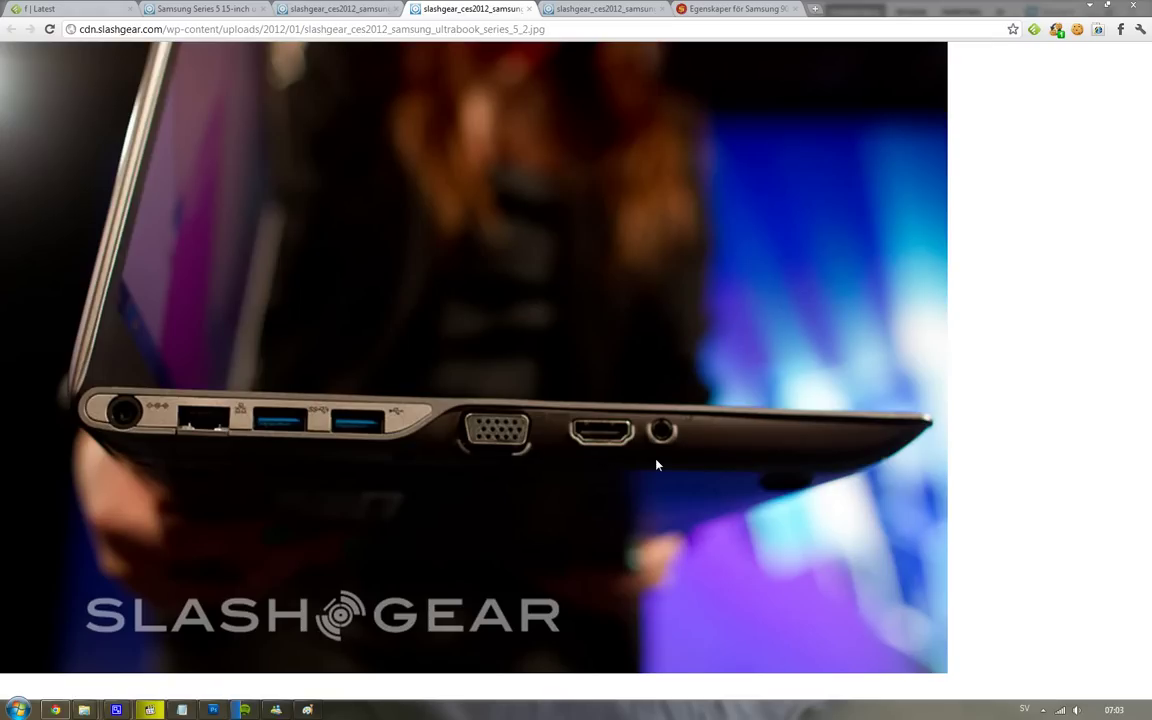
Switch to the series_5_3.jpg tab showing the Series 5 Ultra held in hand.
click(600, 9)
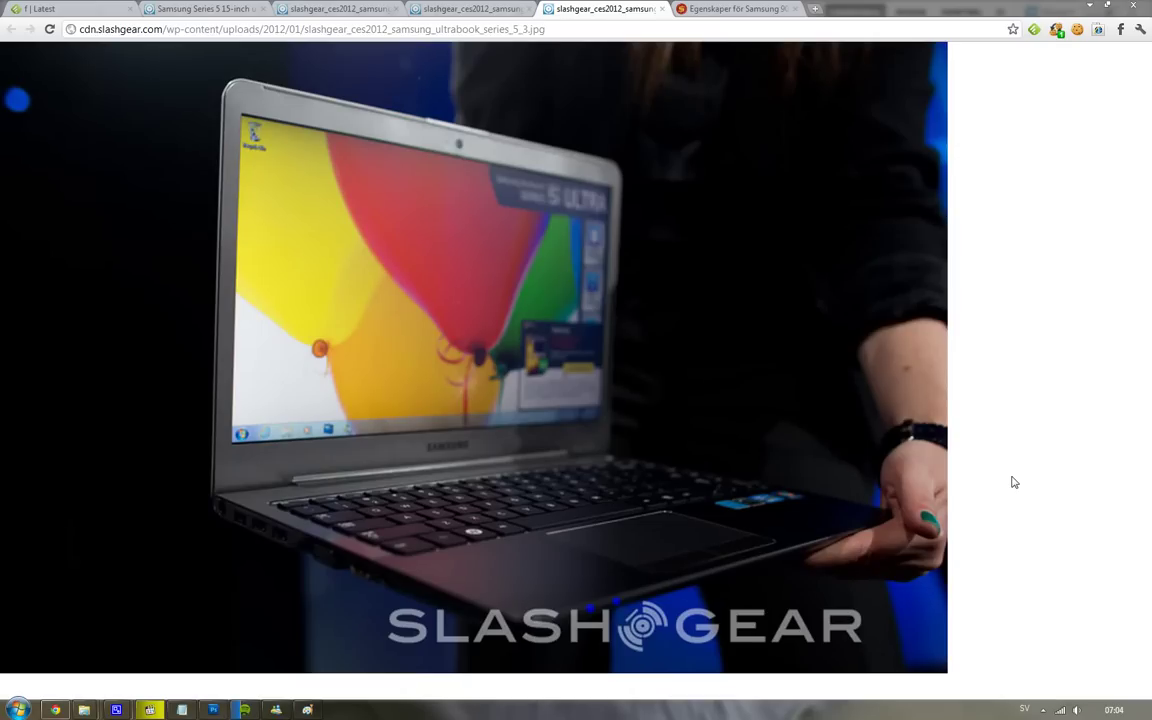
Glance at the Prisjakt Samsung 900X3A-A01 gallery, then return to the series_5_3.jpg photo.
click(737, 9)
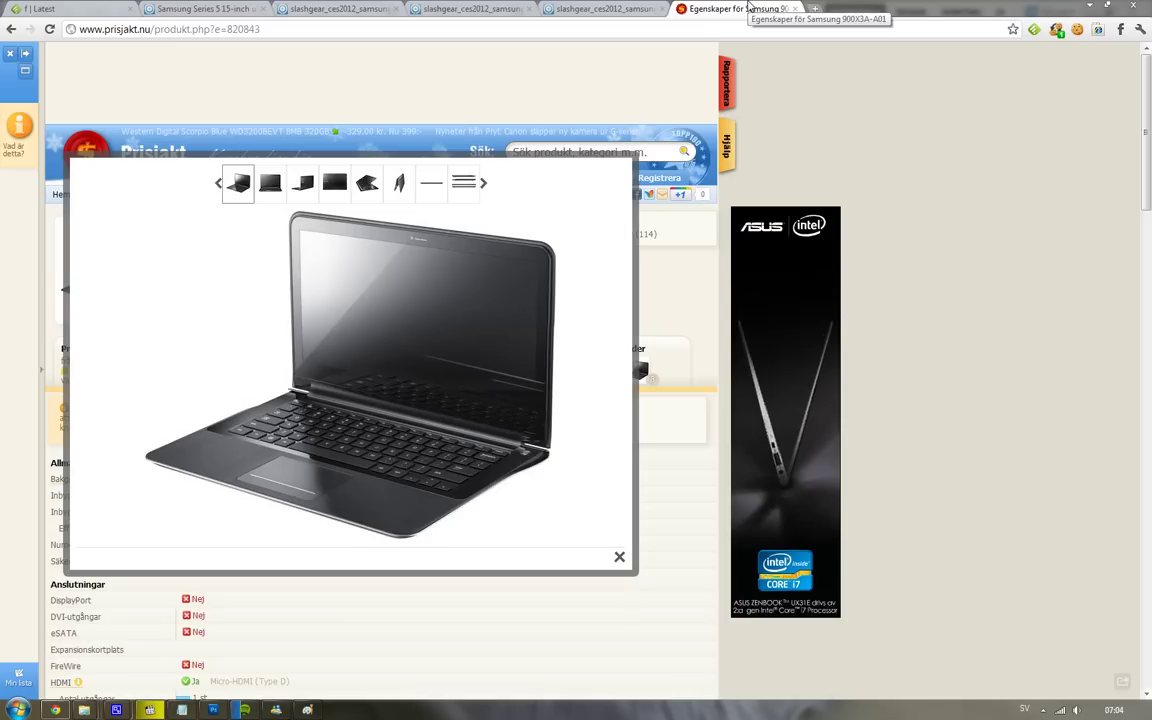
click(600, 9)
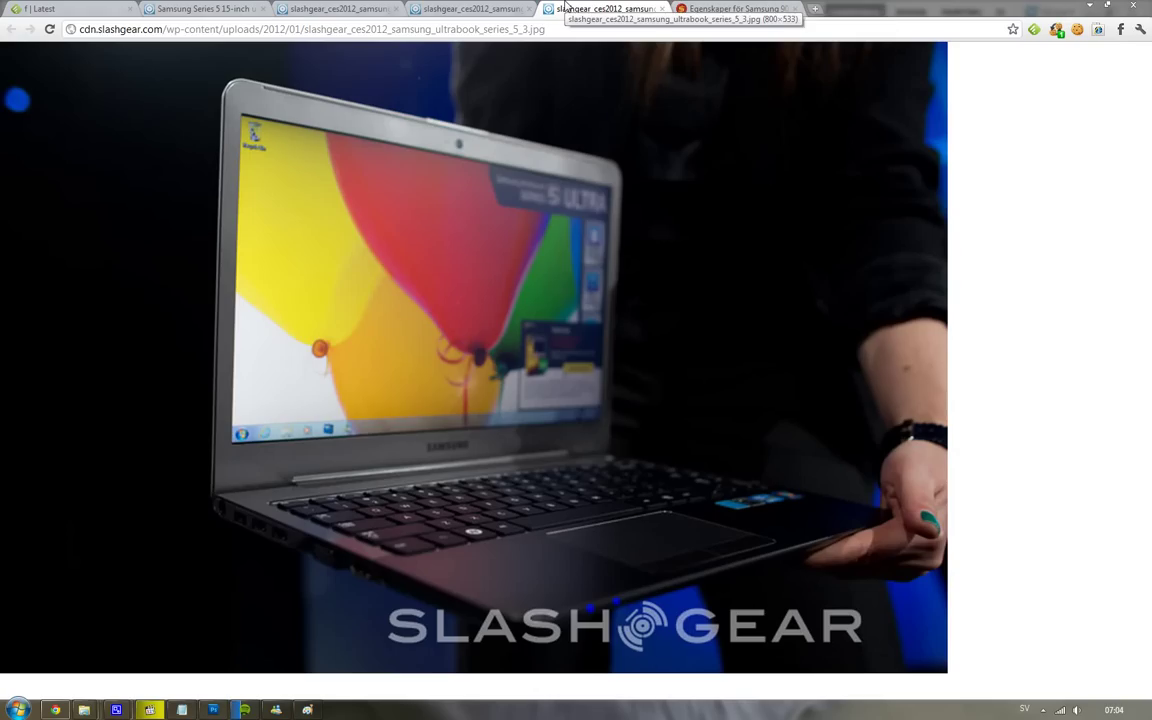